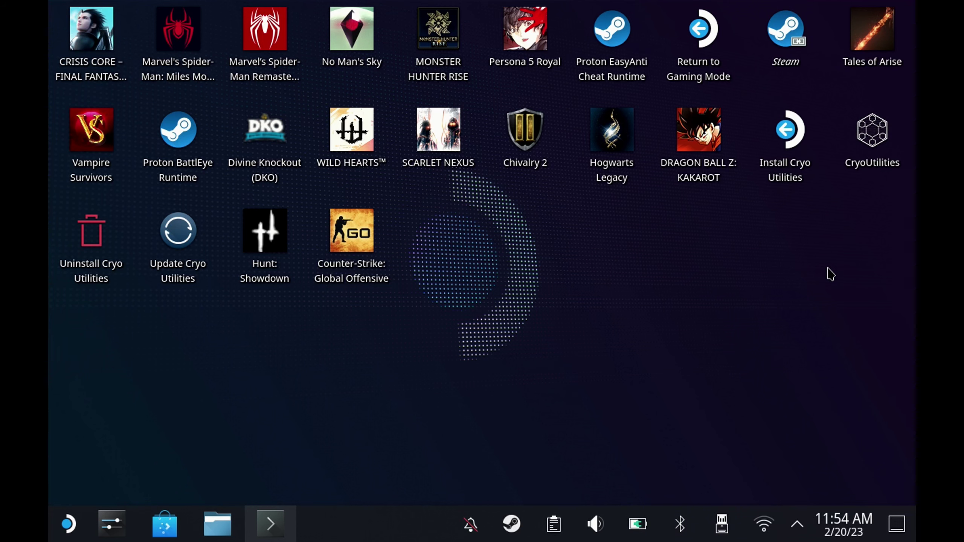
# Launch Google Chrome and open the steam-deck-utilities GitHub repository
pyautogui.click(68, 527)
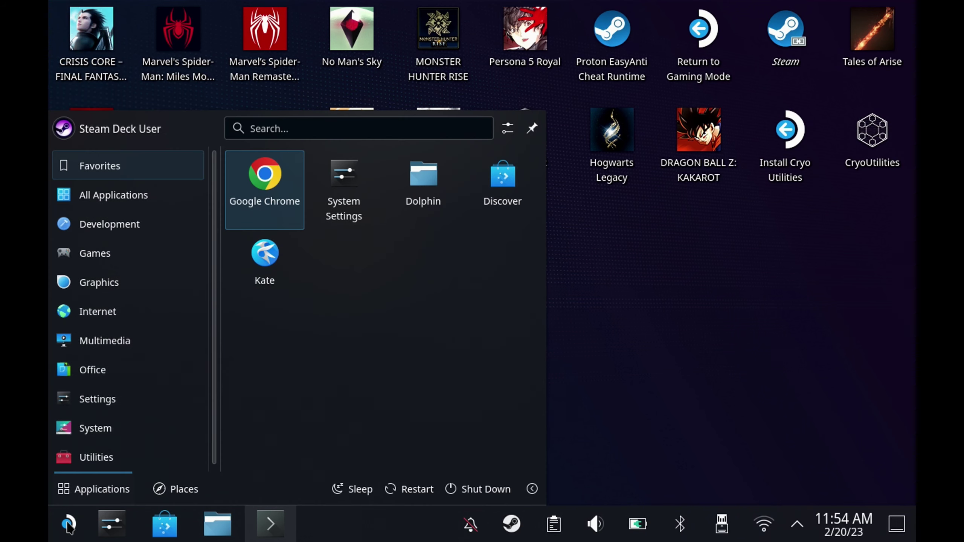
pyautogui.click(280, 169)
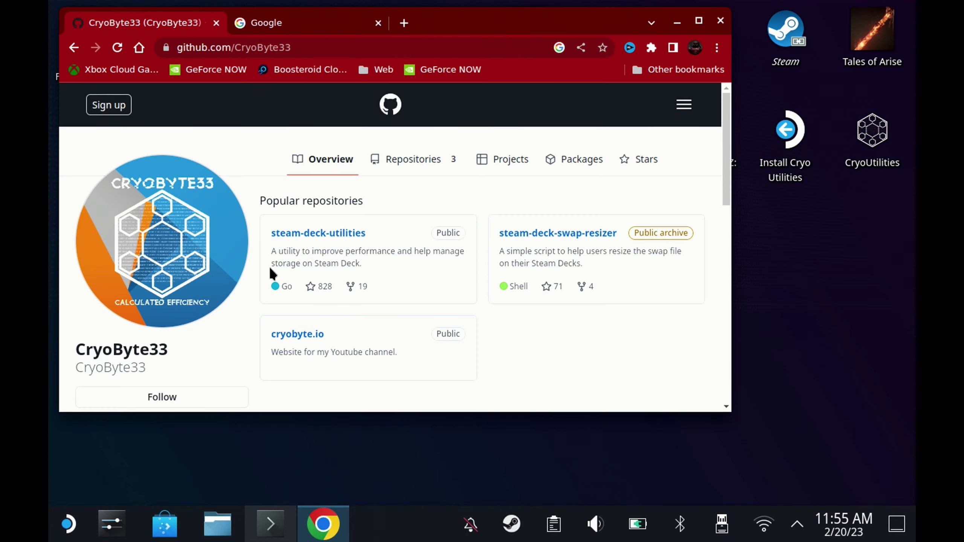
pyautogui.click(338, 236)
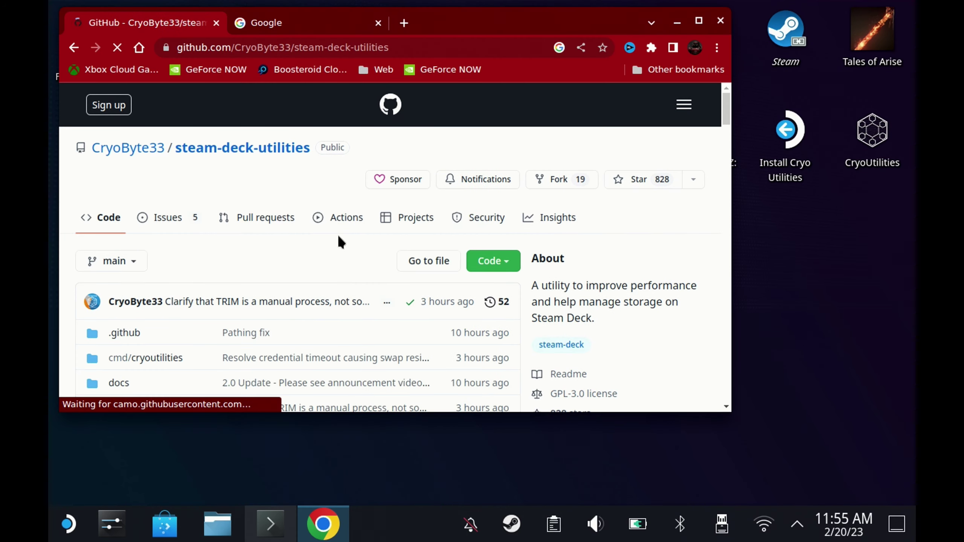
pyautogui.click(726, 150)
pyautogui.click(726, 175)
pyautogui.scroll(-10, 713, 218)
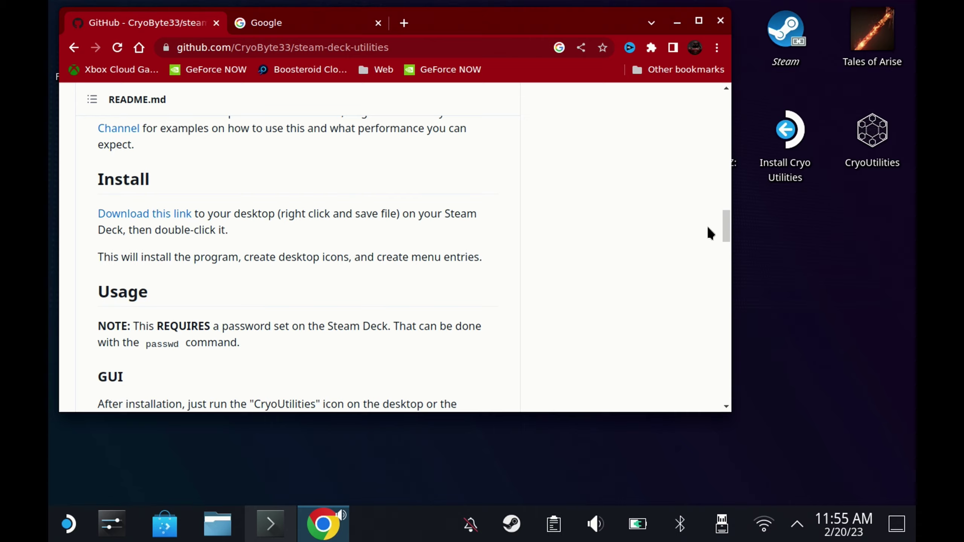
# Save the 'Download this link' install file as InstallCryoUtilities.desktop to the Desktop
pyautogui.rightClick(179, 217)
pyautogui.click(290, 286)
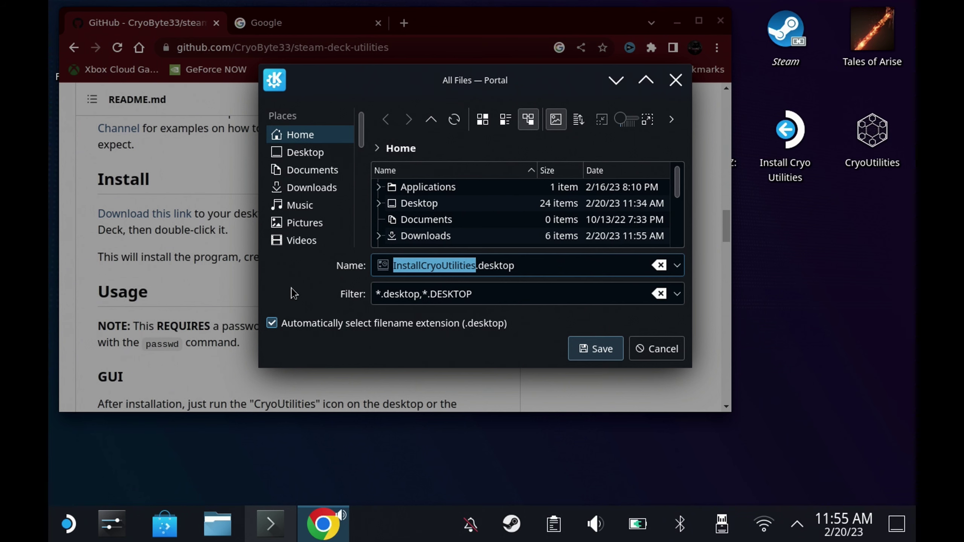
pyautogui.click(324, 154)
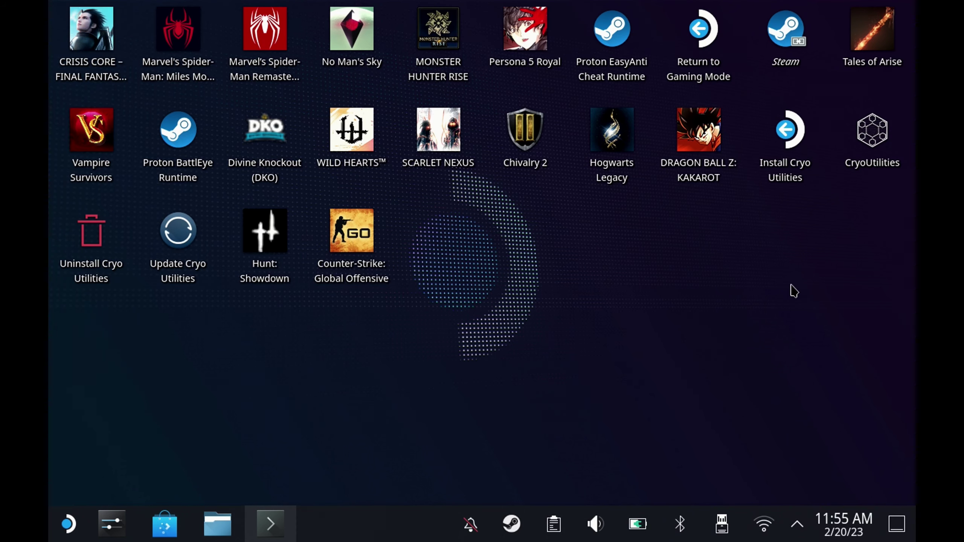
# Run the Install Cryo Utilities desktop file, dismiss both completion notices, and launch CryoUtilities
pyautogui.doubleClick(785, 131)
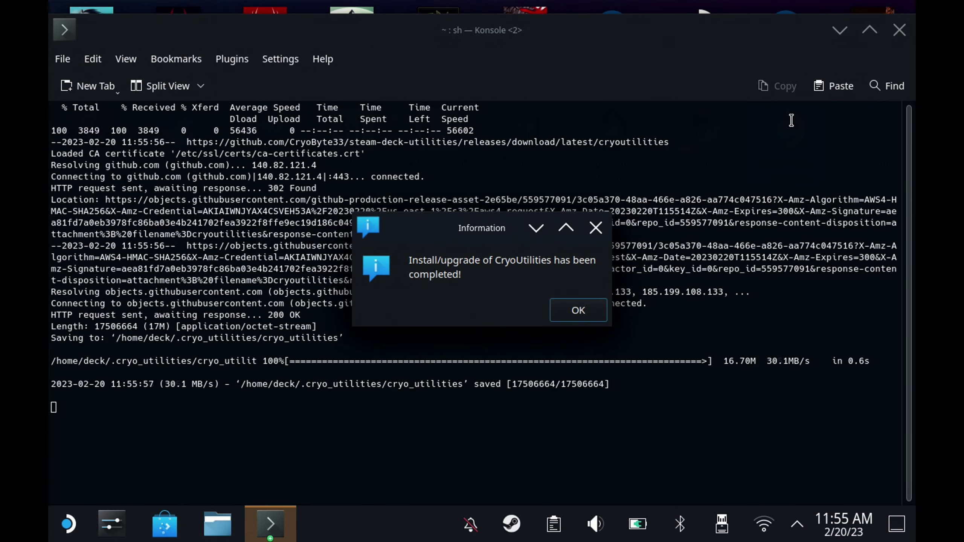
pyautogui.click(566, 315)
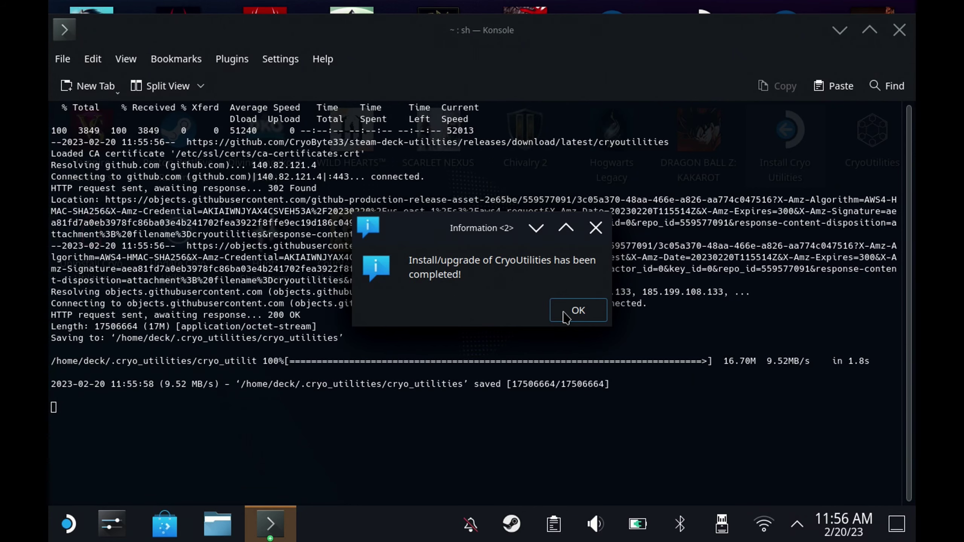
pyautogui.click(900, 30)
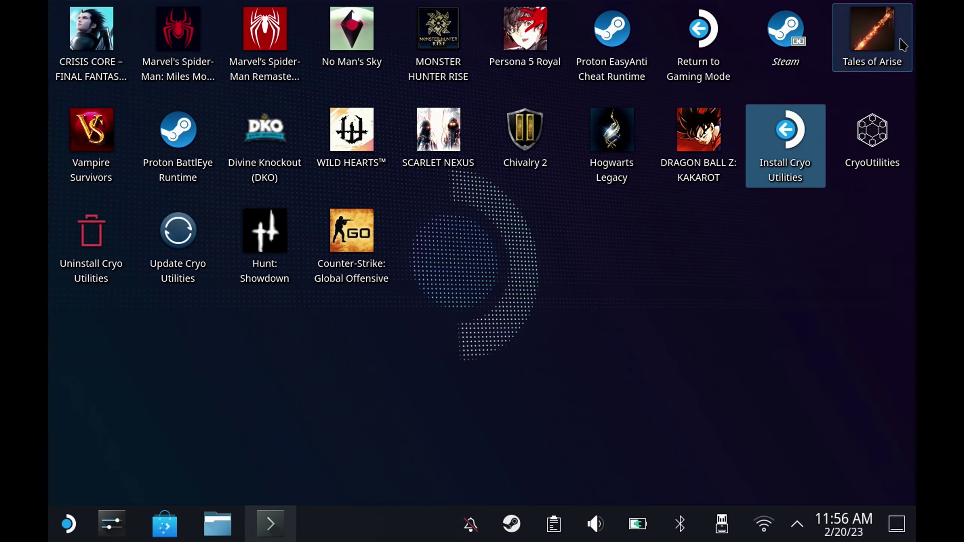
pyautogui.click(876, 154)
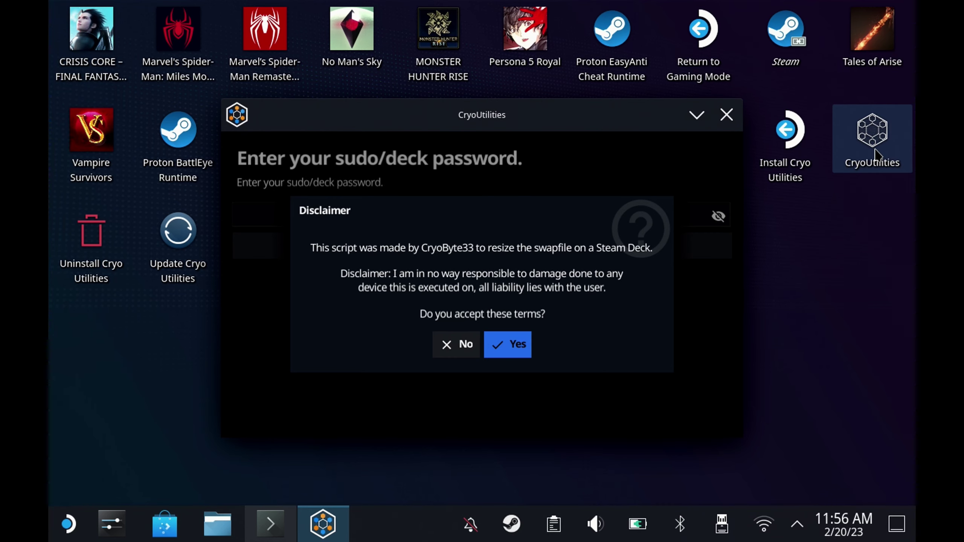
# Accept the swapfile disclaimer and enter the deck sudo password using the on-screen keyboard
pyautogui.click(507, 347)
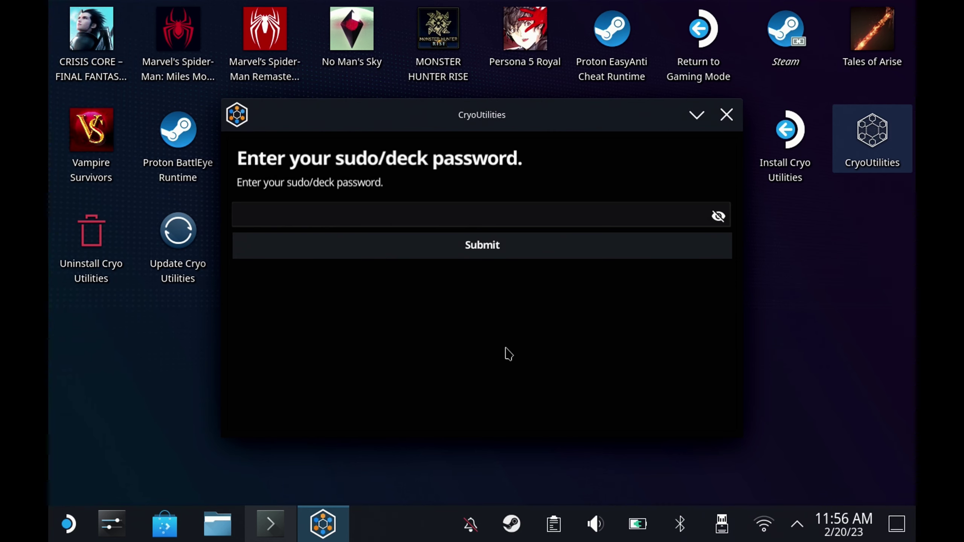
pyautogui.click(583, 222)
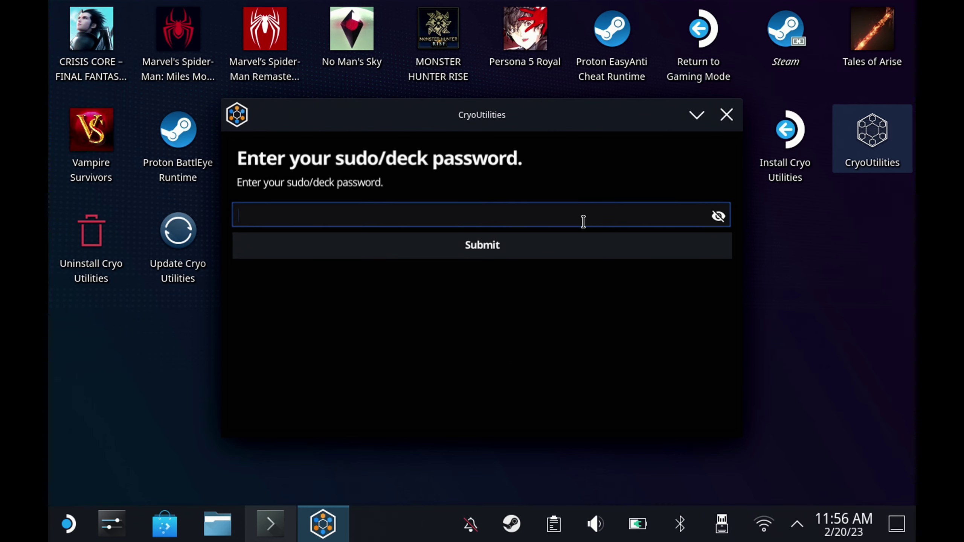
pyautogui.press('super+x')
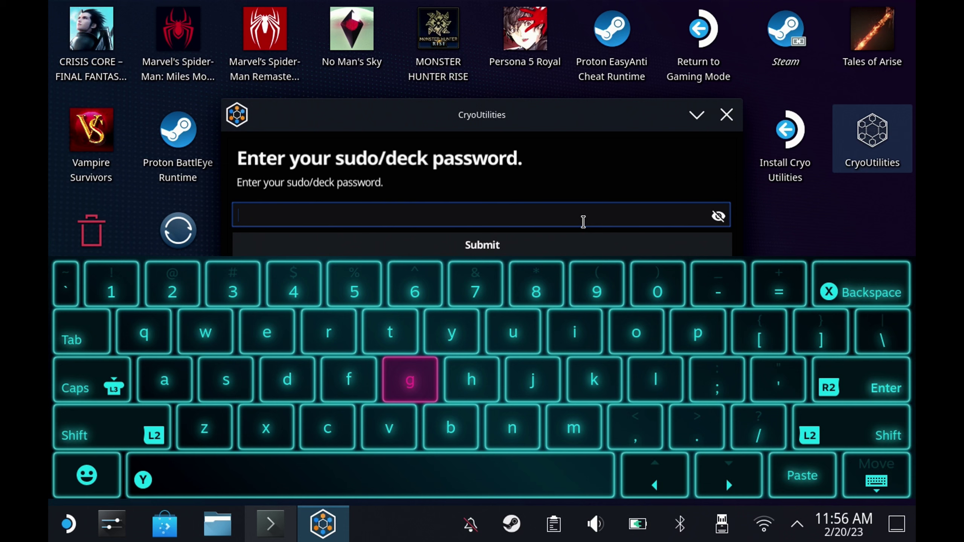
pyautogui.click(226, 396)
pyautogui.click(395, 331)
pyautogui.click(267, 331)
pyautogui.click(163, 374)
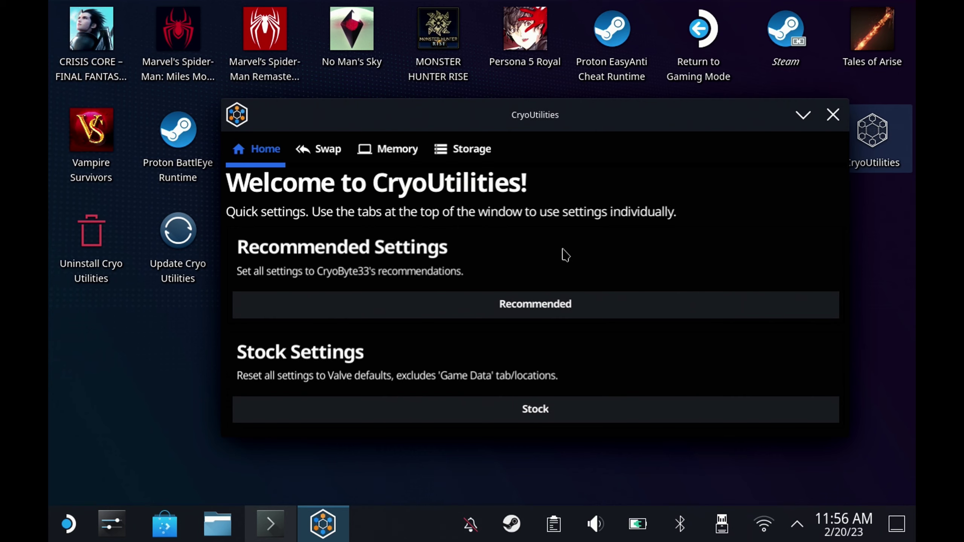
# Browse the Swap, Memory and Storage pages, then apply Recommended settings from Home
pyautogui.click(327, 156)
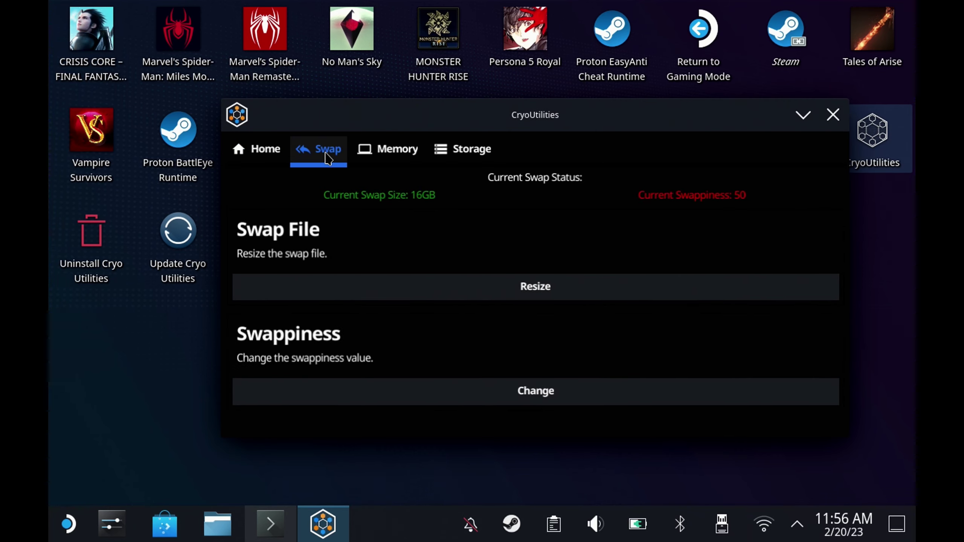
pyautogui.click(399, 159)
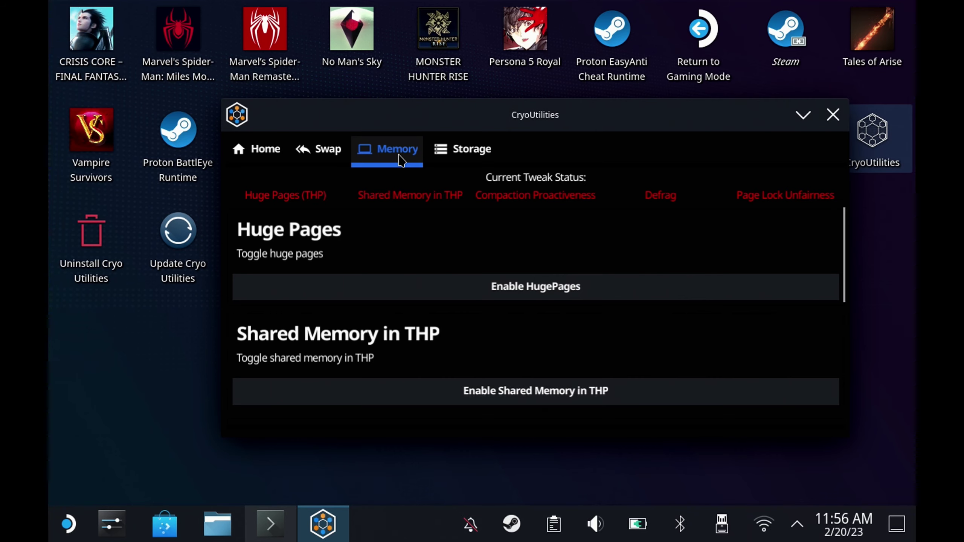
pyautogui.click(473, 158)
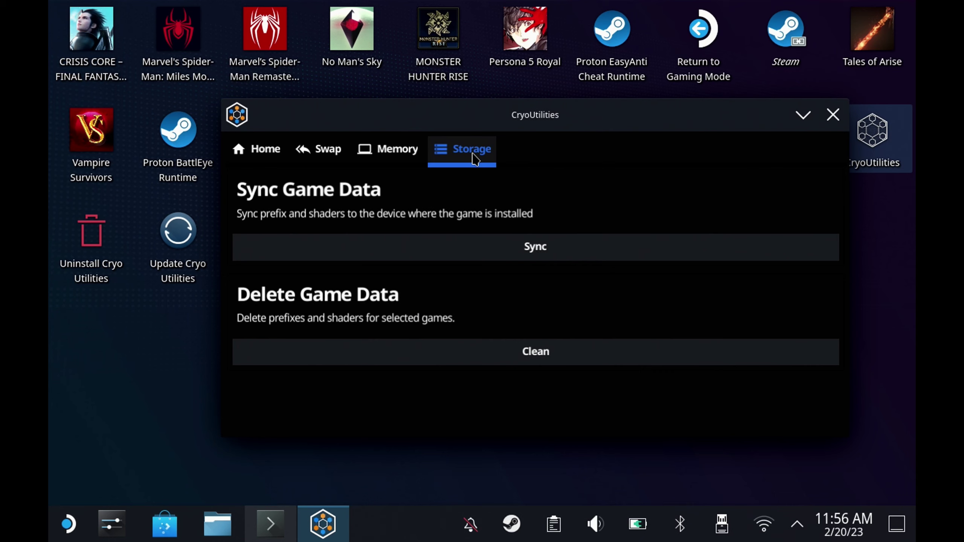
pyautogui.click(260, 164)
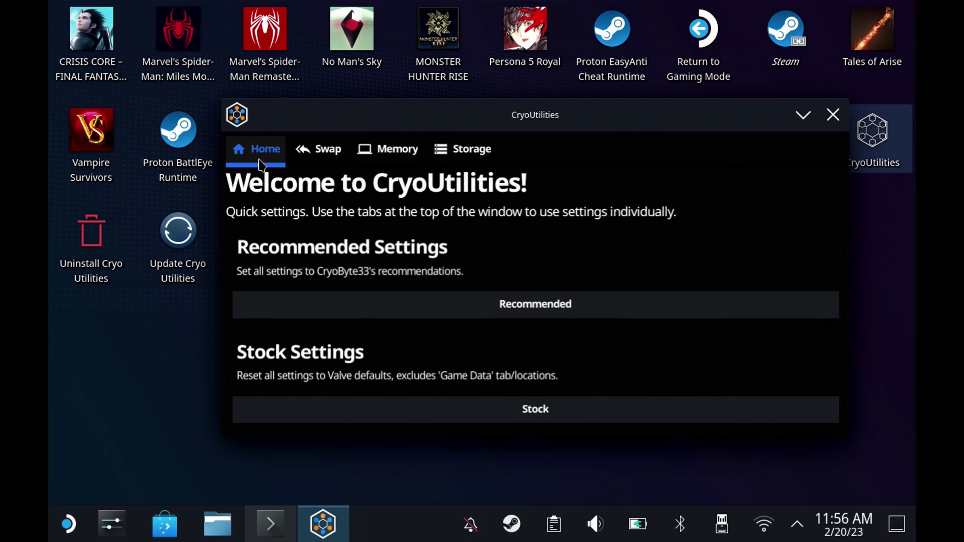
pyautogui.click(613, 316)
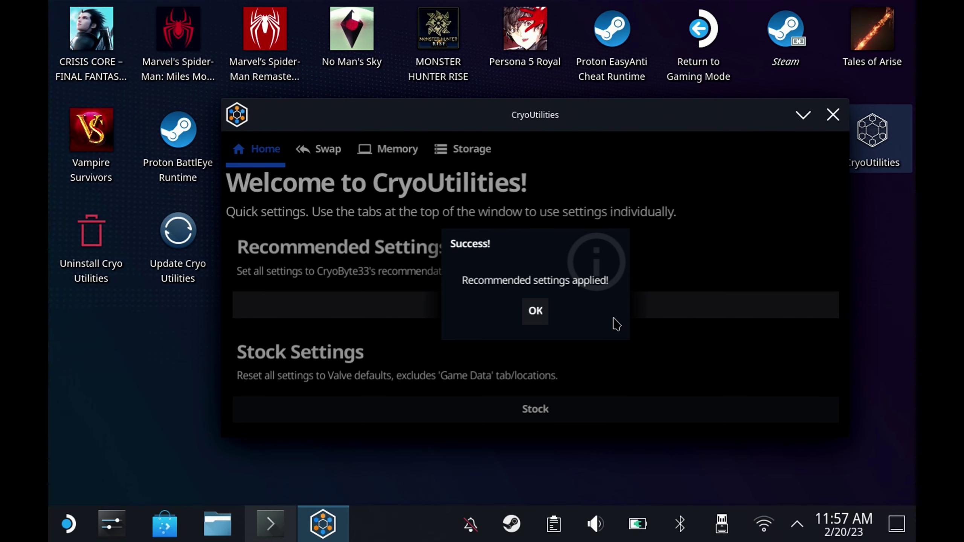
# Dismiss the success notice and verify swappiness 1 and active memory tweaks on the Swap and Memory pages
pyautogui.click(541, 321)
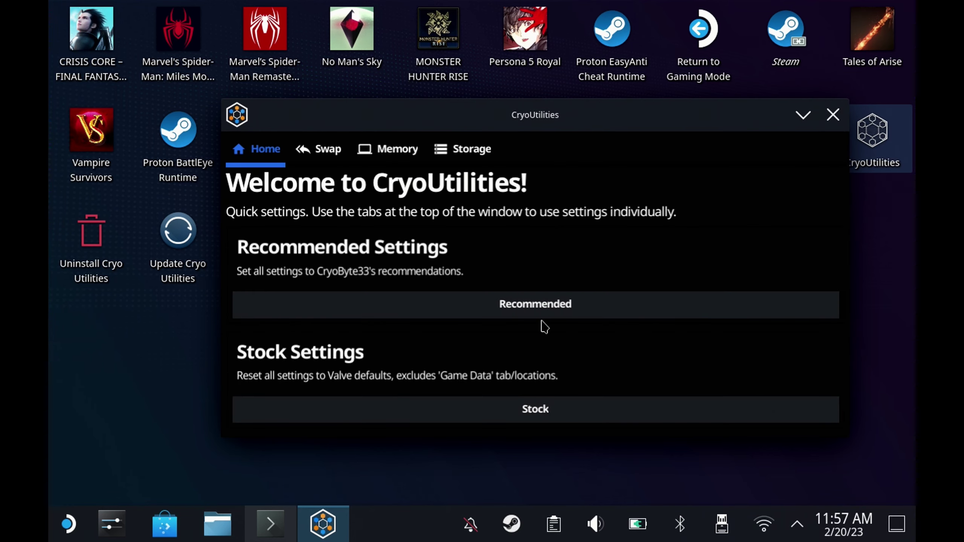
pyautogui.click(323, 149)
pyautogui.click(400, 149)
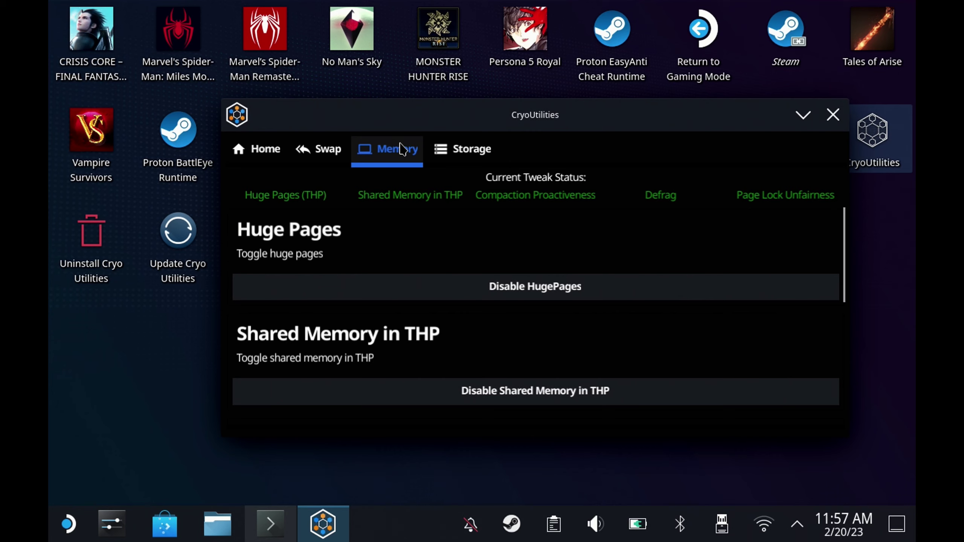
pyautogui.click(480, 159)
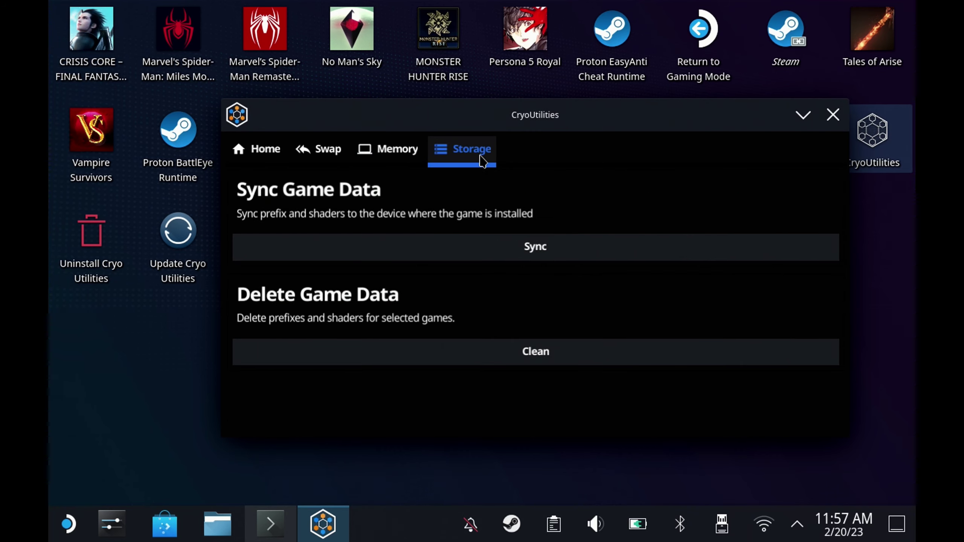
pyautogui.click(329, 152)
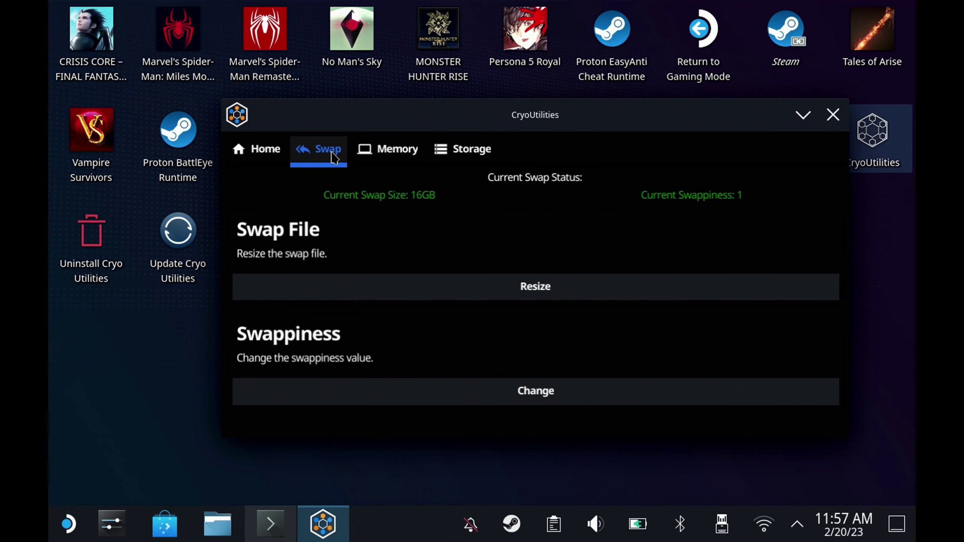
pyautogui.click(384, 152)
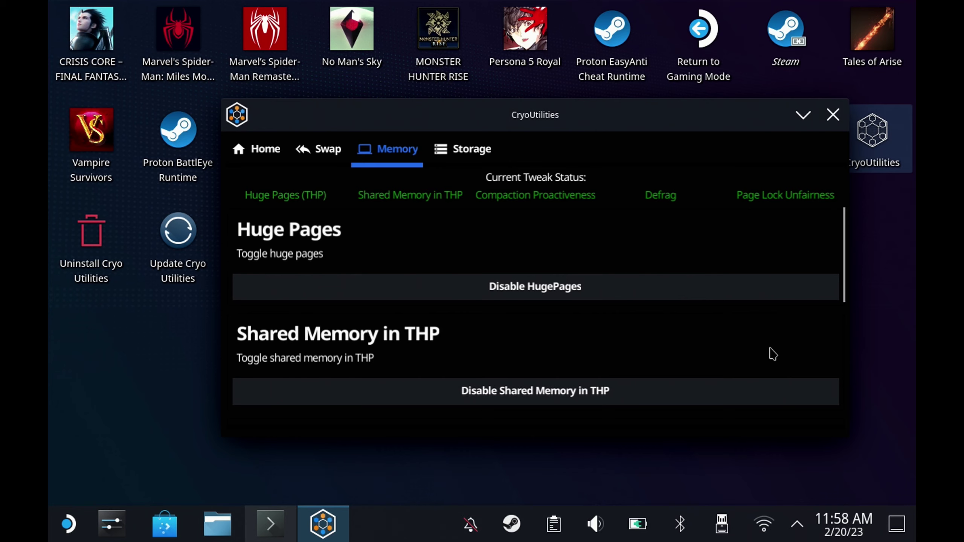
pyautogui.moveTo(857, 253); pyautogui.dragTo(850, 334)
pyautogui.click(842, 348)
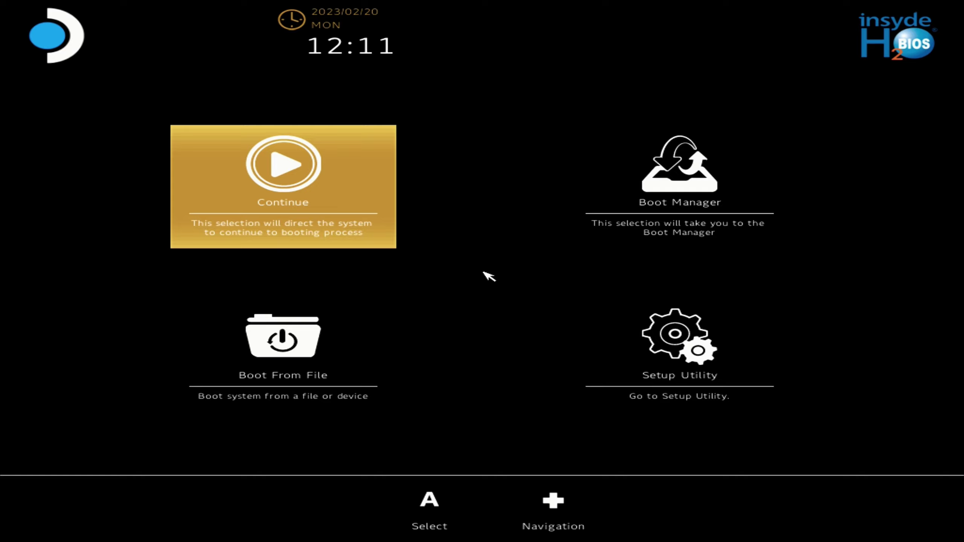
# Enter Setup Utility from the boot menu and navigate to Advanced's UMA Frame buffer Size
pyautogui.press('Right')
pyautogui.press('Down')
pyautogui.press('Return')
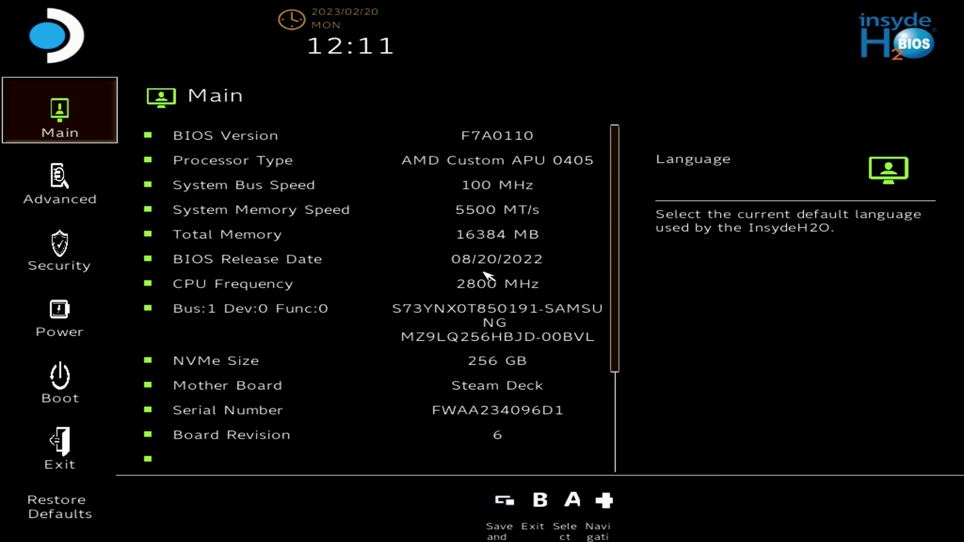
pyautogui.press('Down')
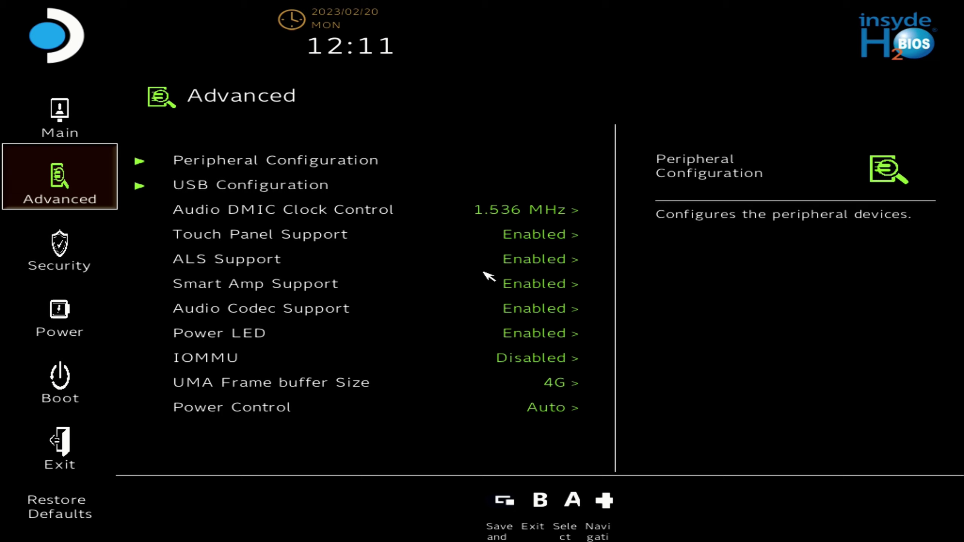
pyautogui.press('Right')
pyautogui.press('Down')
pyautogui.press('Down')
pyautogui.press('Down')
pyautogui.press('Down')
pyautogui.press('Down')
pyautogui.press('Down')
pyautogui.press('Down')
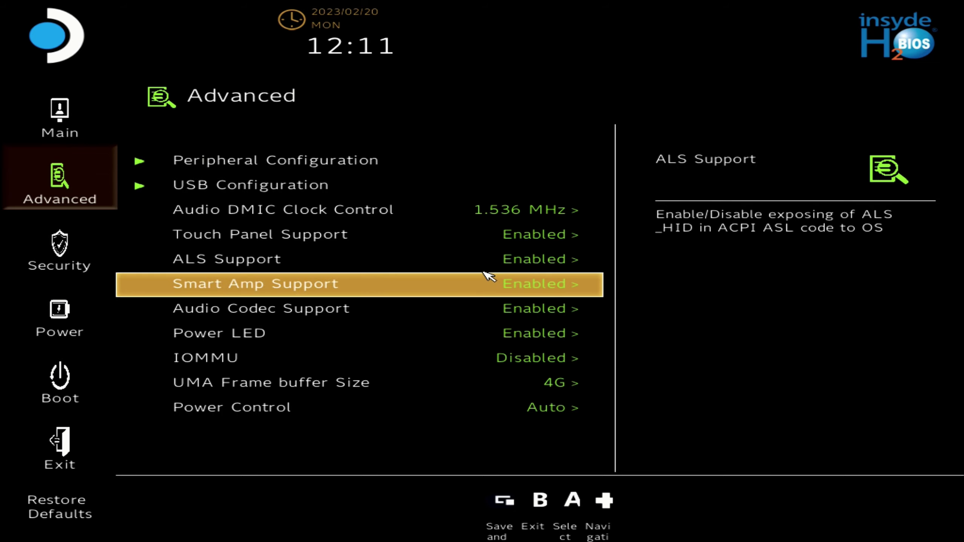
pyautogui.press('Down')
pyautogui.press('Down')
# Set UMA Frame buffer Size to 4G
pyautogui.press('Return')
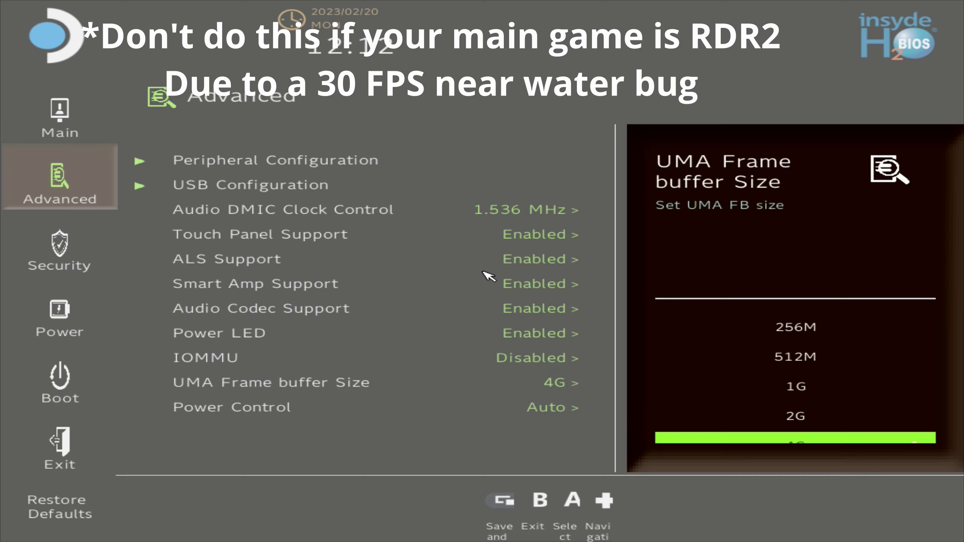
pyautogui.press('Up')
pyautogui.press('Up')
pyautogui.press('Return')
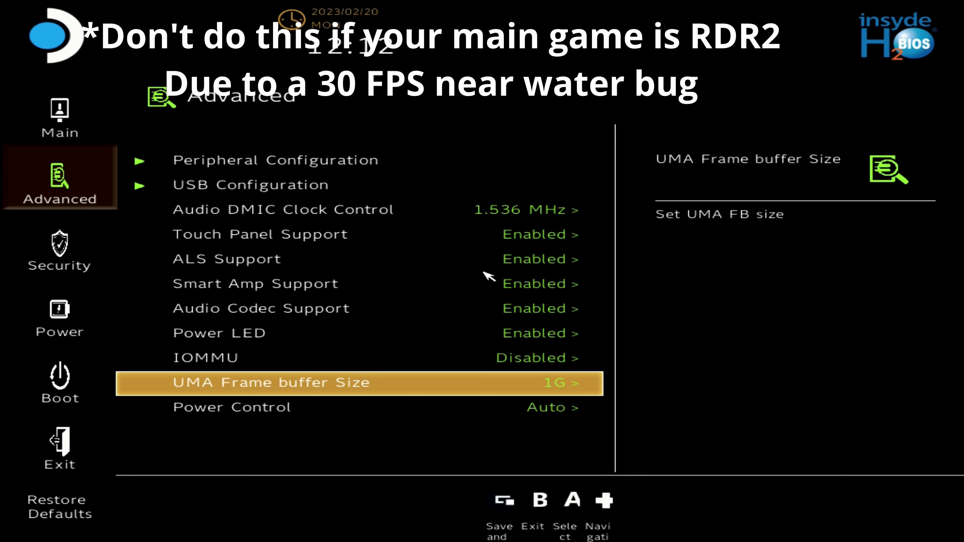
pyautogui.press('Return')
pyautogui.press('Down')
pyautogui.press('Down')
pyautogui.press('Return')
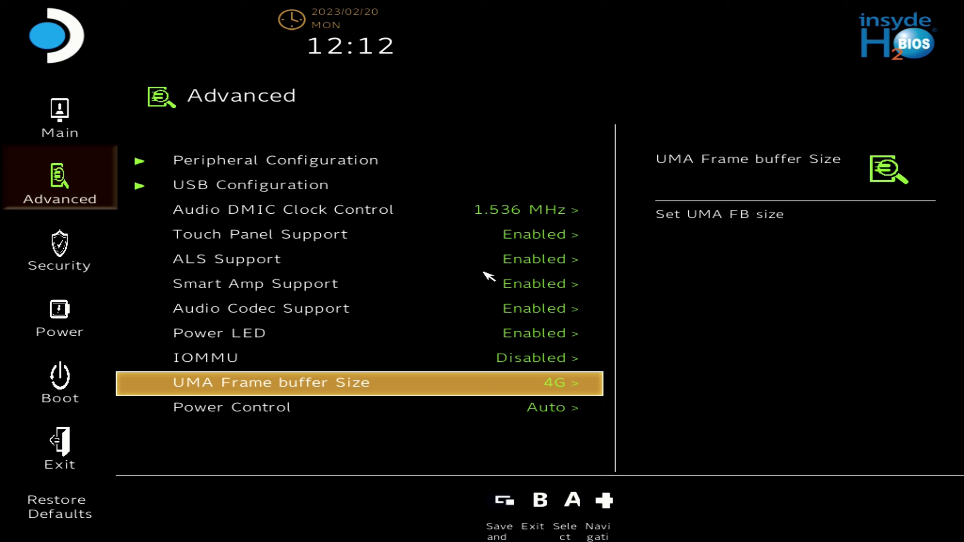
# Save and exit the BIOS, then sync 8.16GB of game data to the SD card
pyautogui.press('F10')
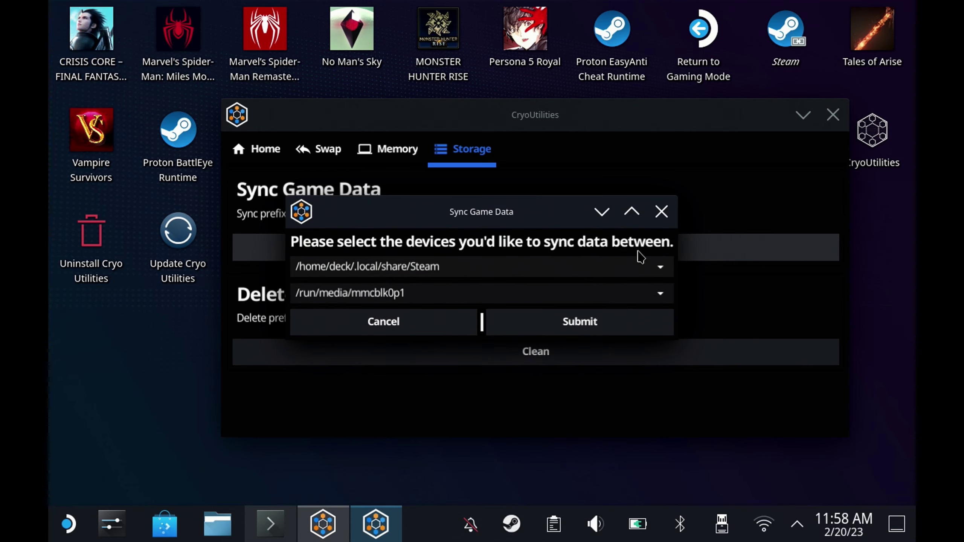
pyautogui.click(616, 329)
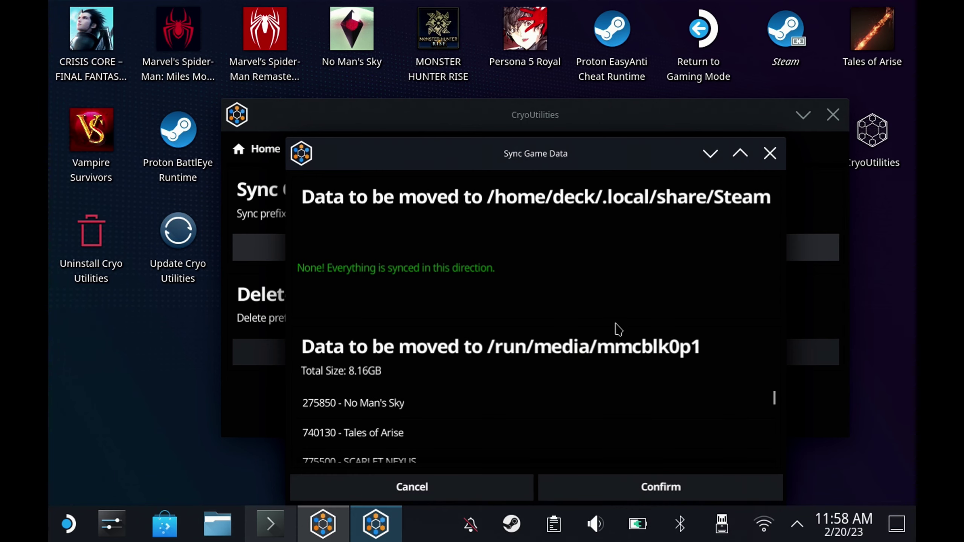
pyautogui.moveTo(646, 160); pyautogui.dragTo(625, 50)
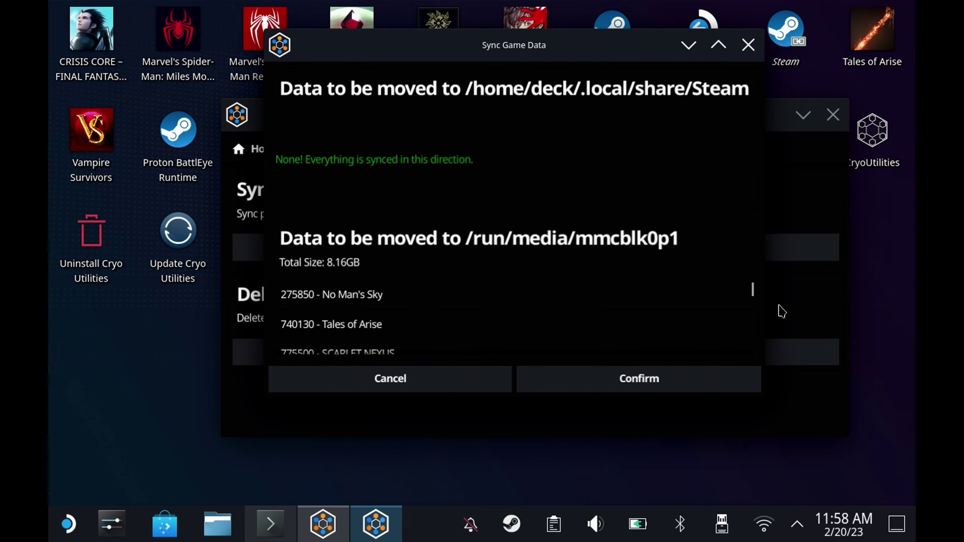
pyautogui.moveTo(753, 290); pyautogui.dragTo(766, 276)
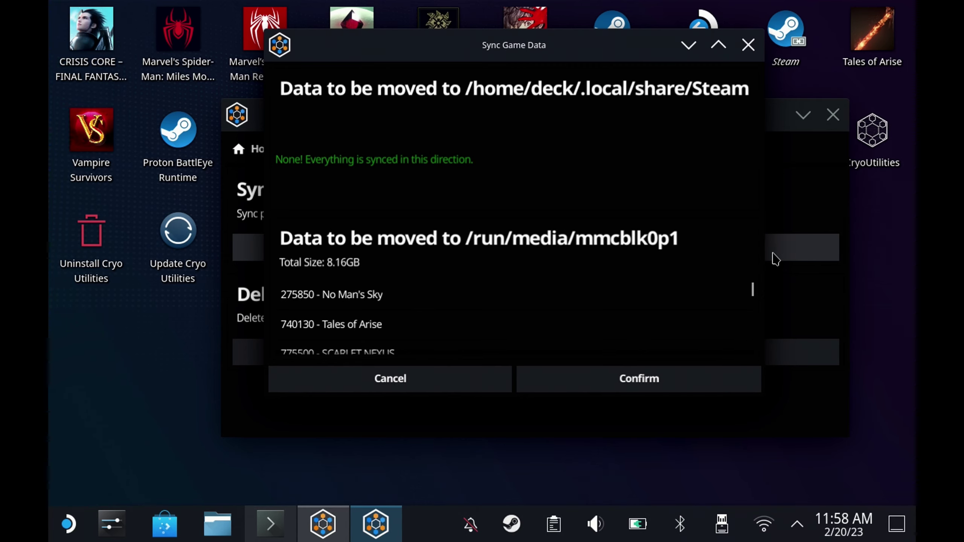
pyautogui.click(649, 390)
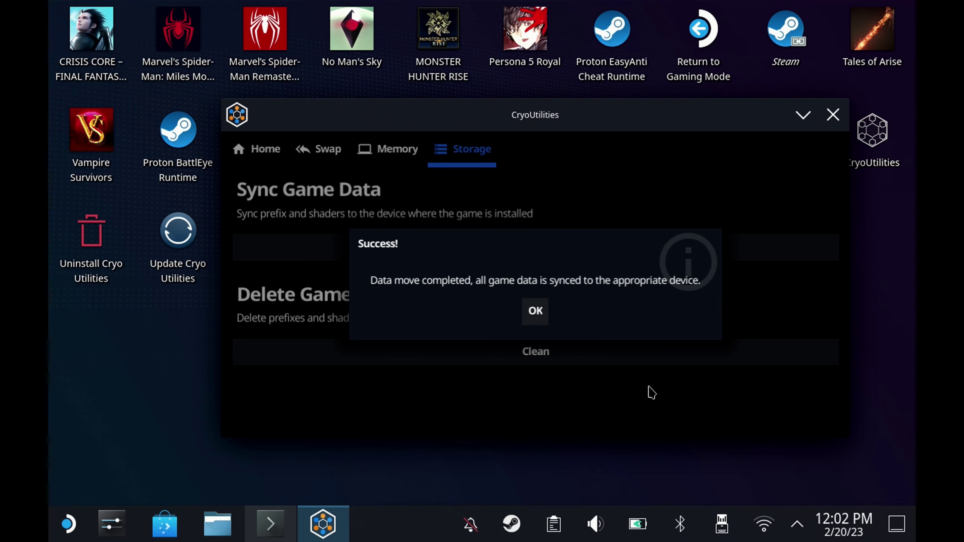
# Delete stale data for Batman™: Arkham Knight, The Witcher 3, Midnight Suns, SCP: Secret Laboratory and Slay the Spire
pyautogui.click(540, 320)
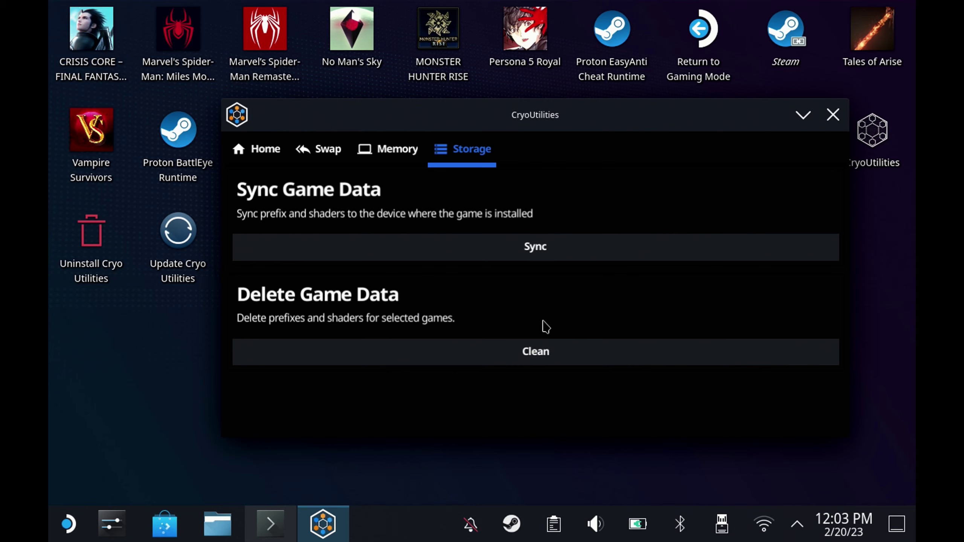
pyautogui.click(622, 359)
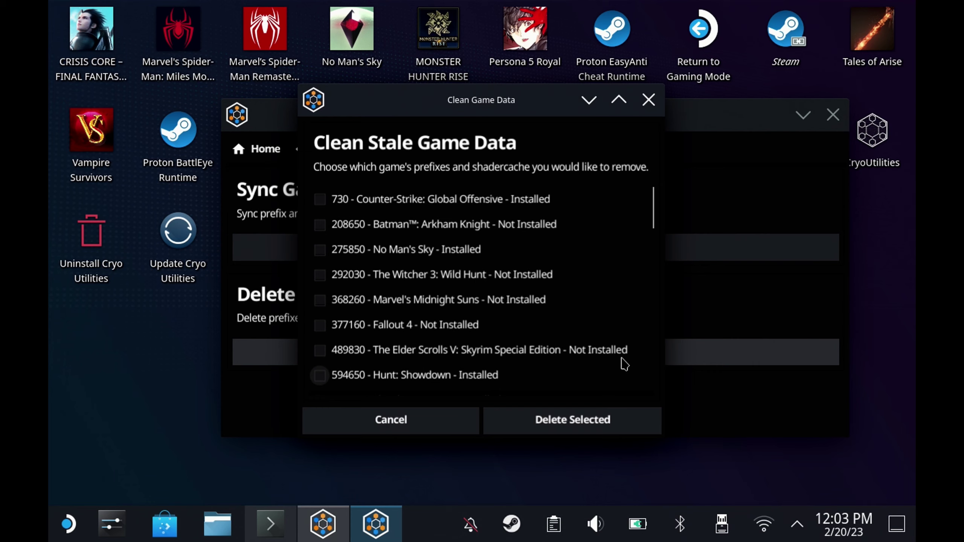
pyautogui.click(321, 225)
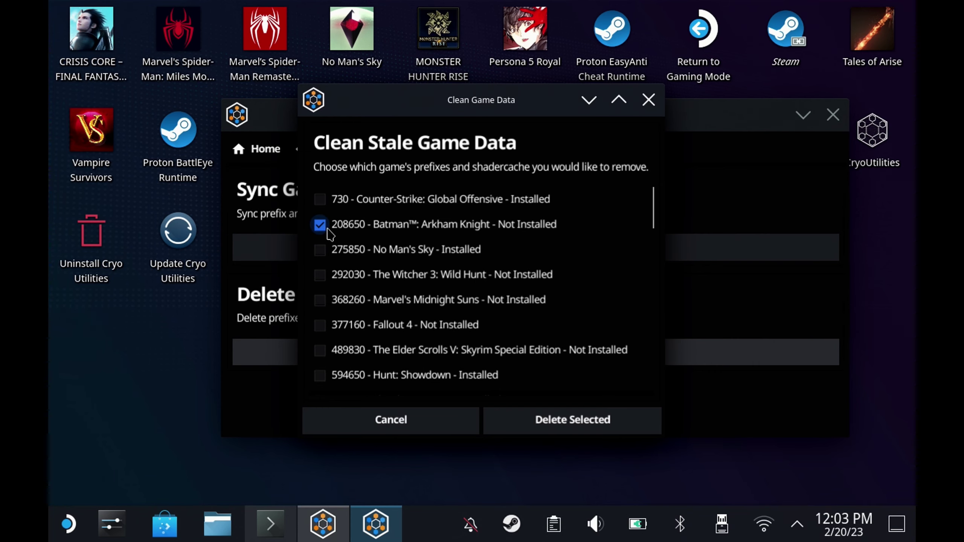
pyautogui.click(321, 281)
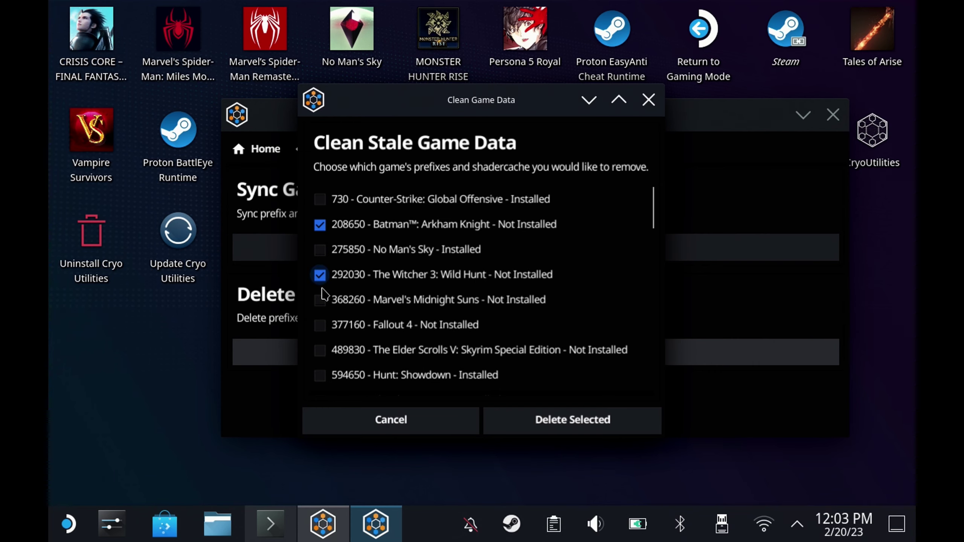
pyautogui.click(322, 299)
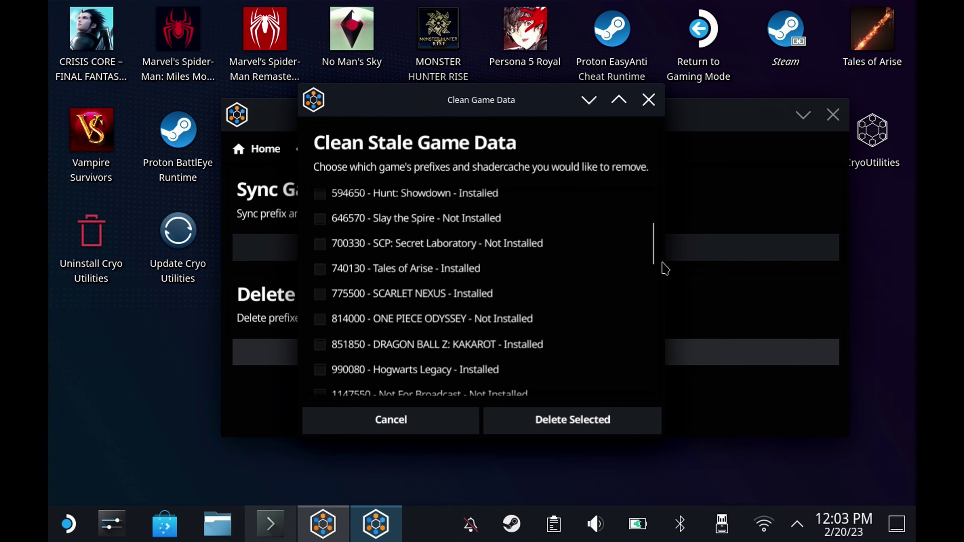
pyautogui.click(320, 243)
pyautogui.click(320, 219)
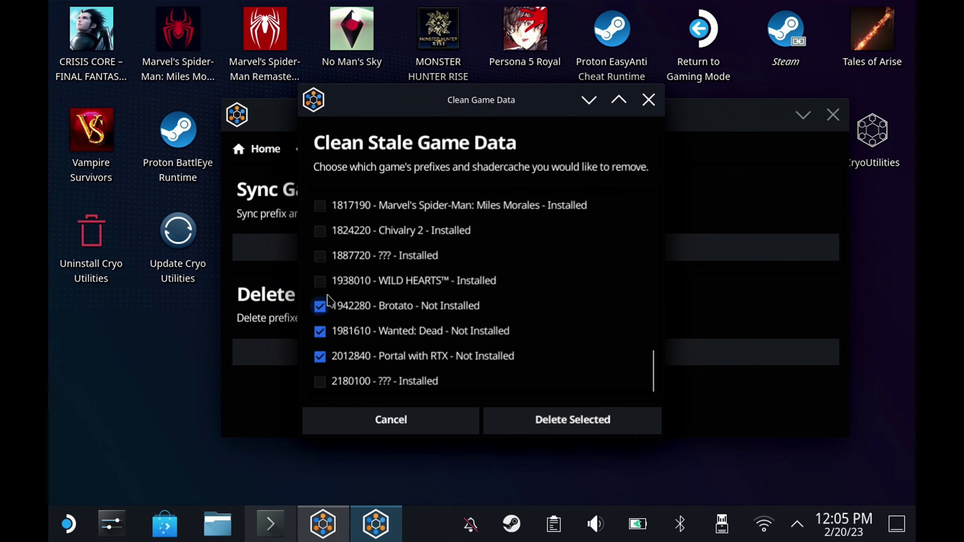
pyautogui.click(576, 429)
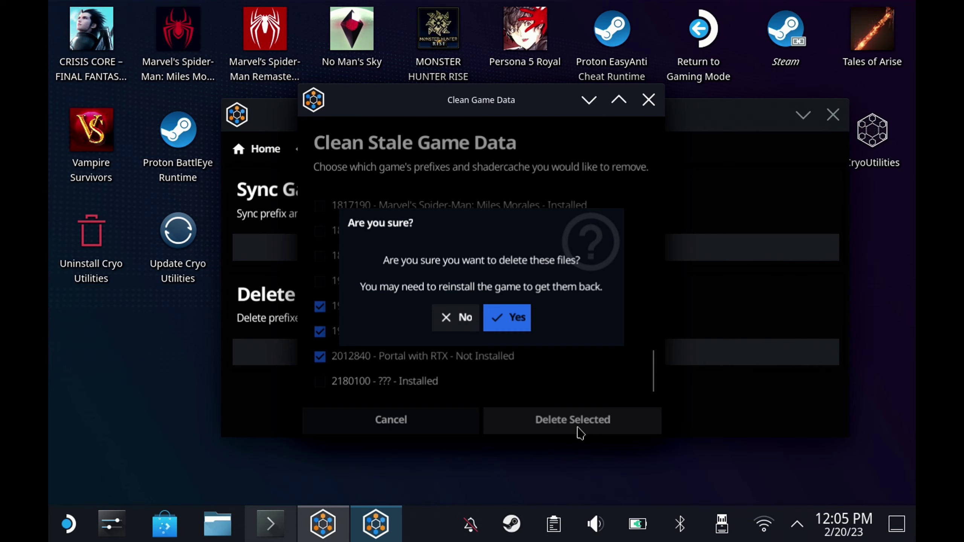
pyautogui.press('Return')
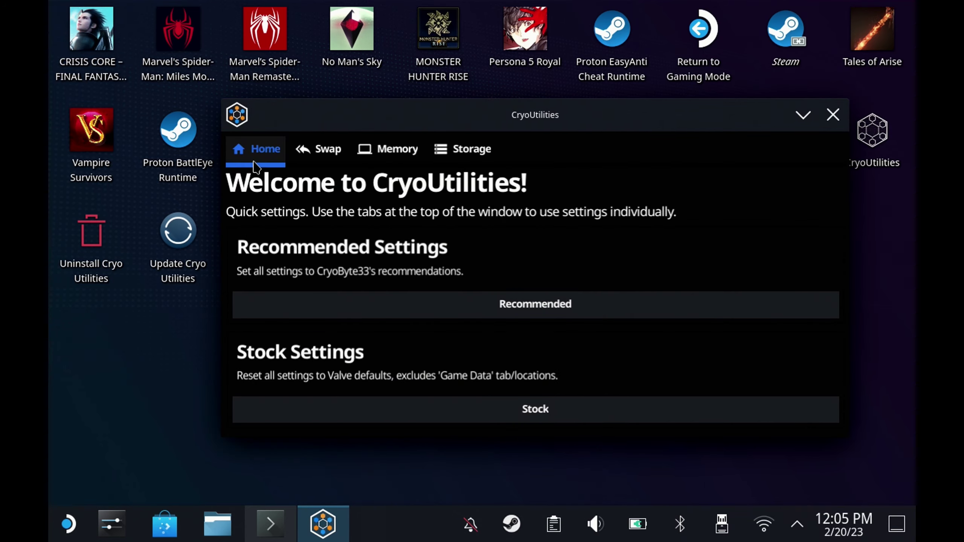
# Revert to Stock settings, then review the Swap, Memory and Storage pages before returning Home
pyautogui.click(636, 401)
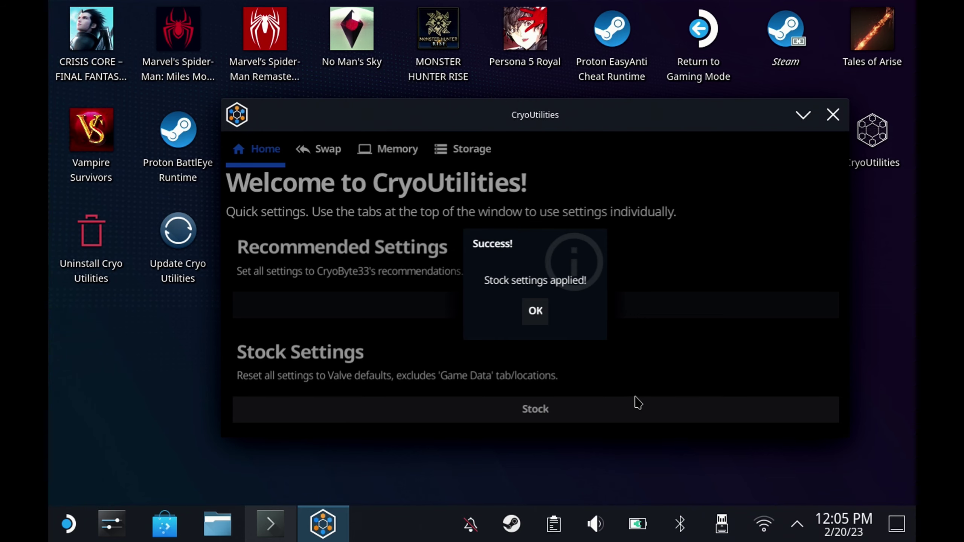
pyautogui.click(537, 318)
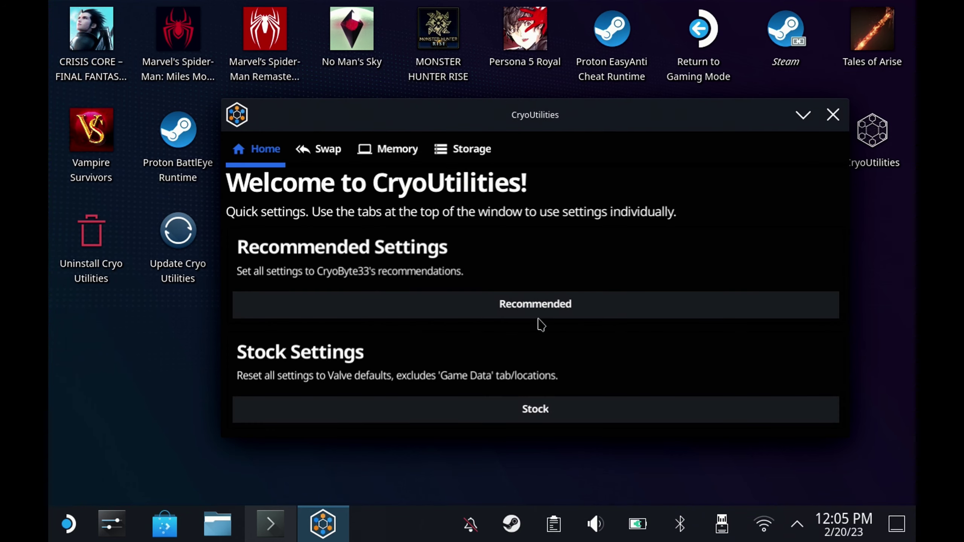
pyautogui.click(320, 160)
pyautogui.click(399, 151)
pyautogui.click(472, 155)
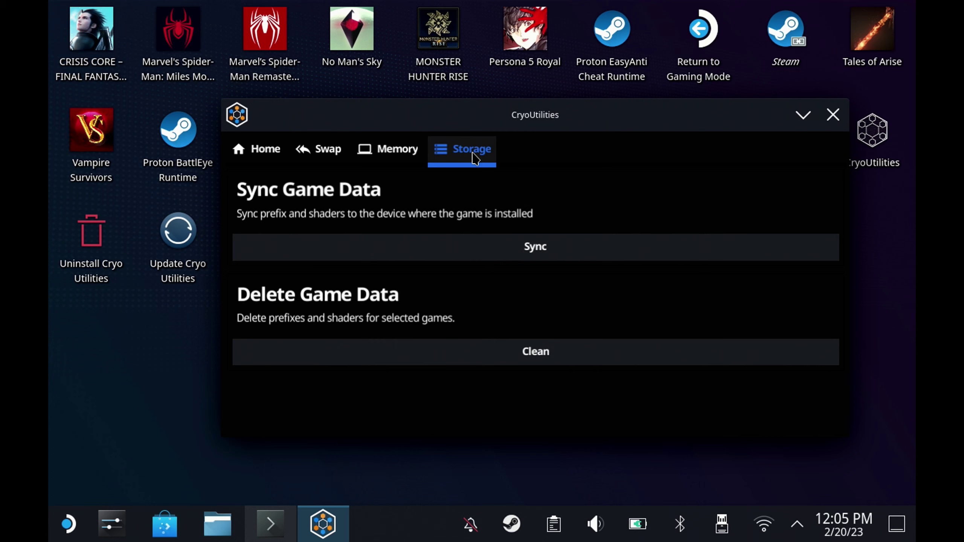
pyautogui.click(259, 155)
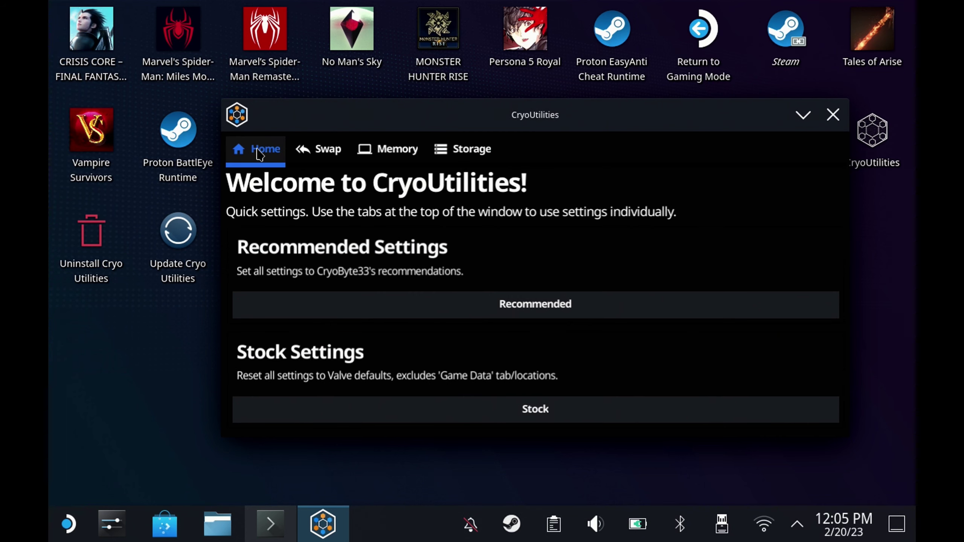
# Start reapplying CryoByte33's Recommended settings from the Home page
pyautogui.click(577, 314)
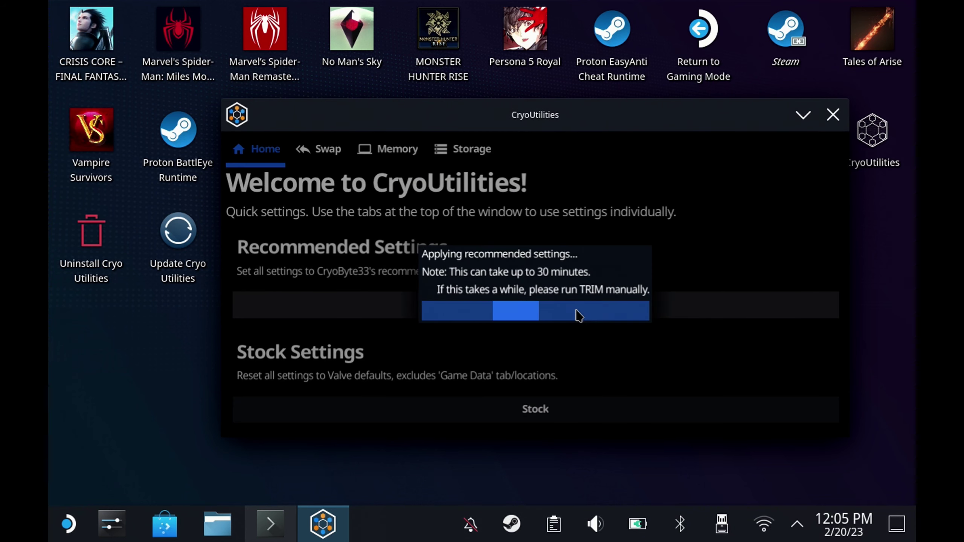